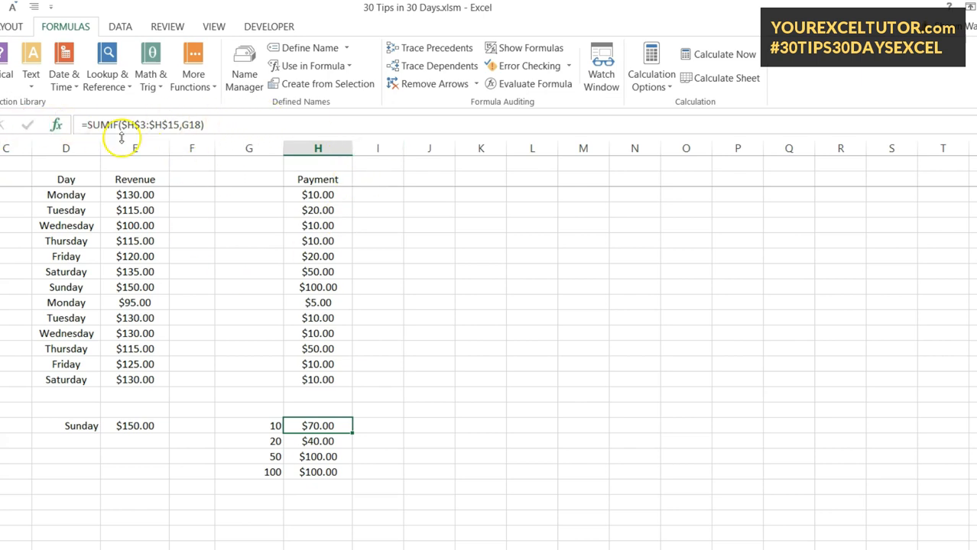
Review the SUMIF function arguments of the formula in H18 and close them without changes
{"action": "left_click", "coordinate": [57, 129]}
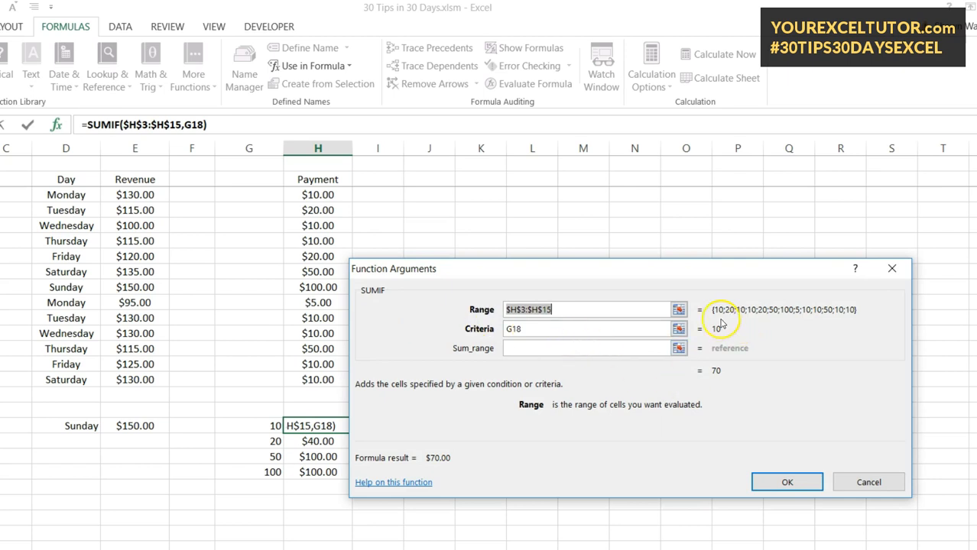
{"action": "left_click_drag", "start_coordinate": [573, 275], "coordinate": [591, 254]}
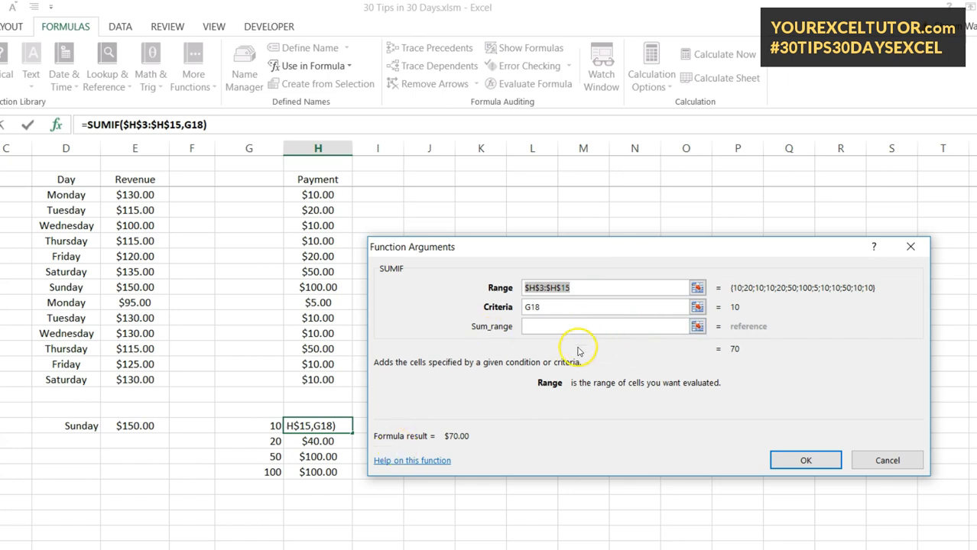
{"action": "left_click", "coordinate": [805, 460]}
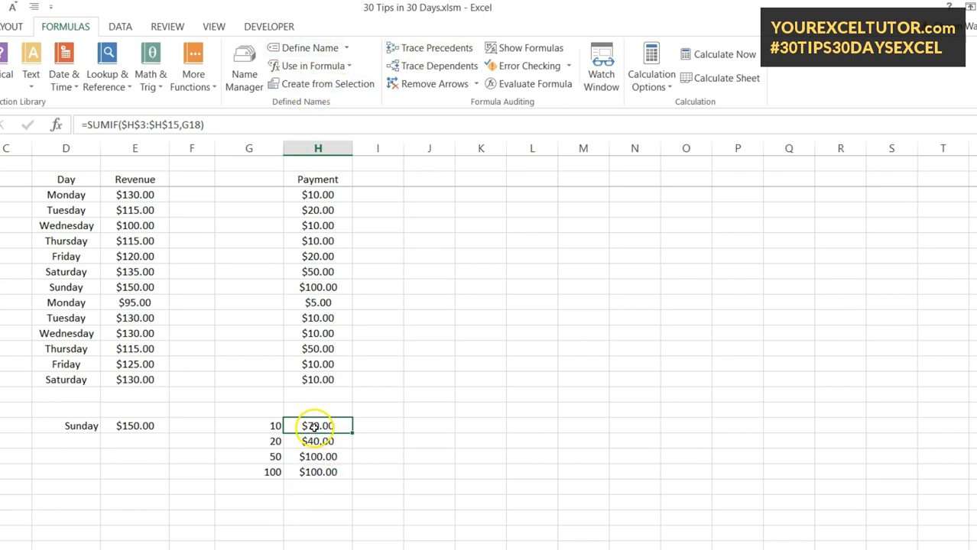
Trace the precedents of each SUMIF total in H18:H21, and remove all the arrows
{"action": "left_click", "coordinate": [433, 52]}
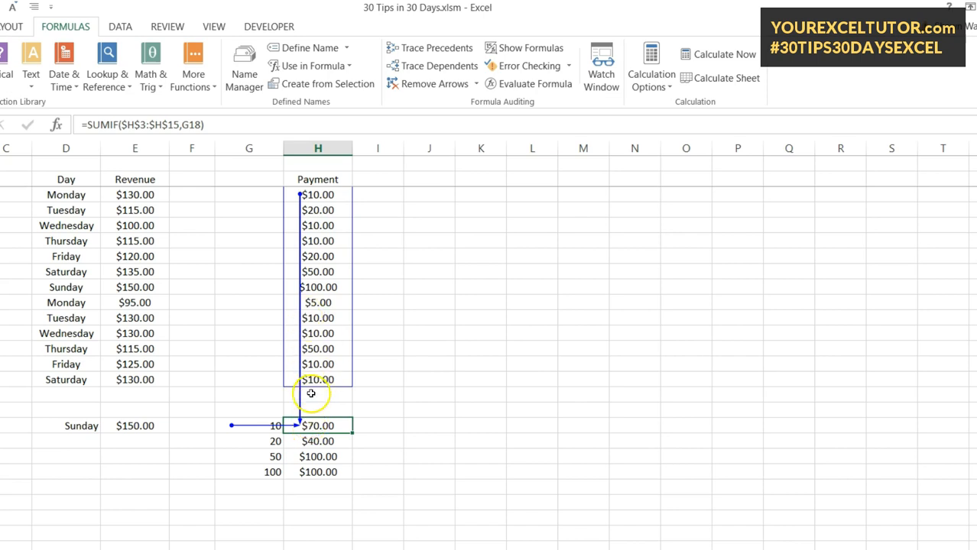
{"action": "left_click", "coordinate": [316, 442]}
{"action": "left_click", "coordinate": [442, 49]}
{"action": "left_click_drag", "start_coordinate": [306, 457], "coordinate": [313, 472]}
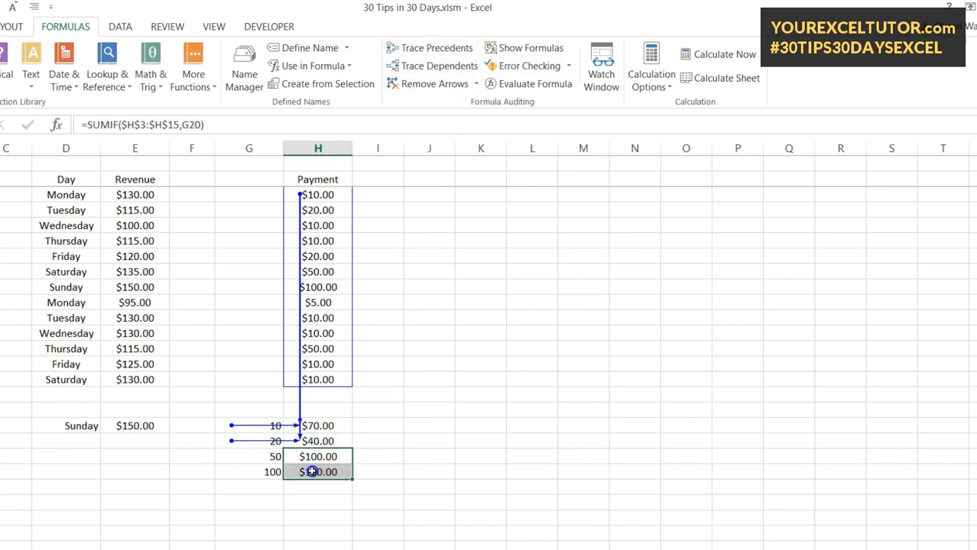
{"action": "left_click", "coordinate": [433, 52]}
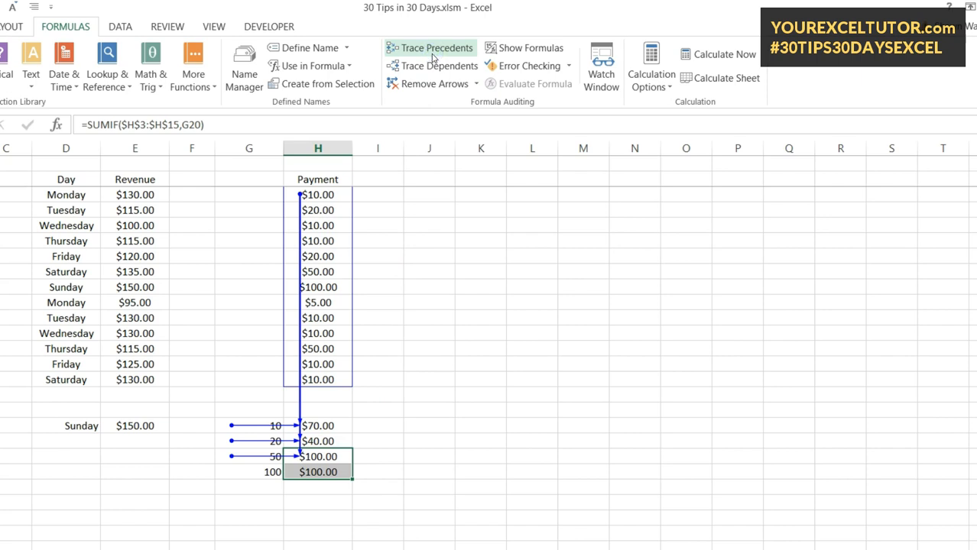
{"action": "left_click", "coordinate": [317, 473]}
{"action": "left_click", "coordinate": [416, 49]}
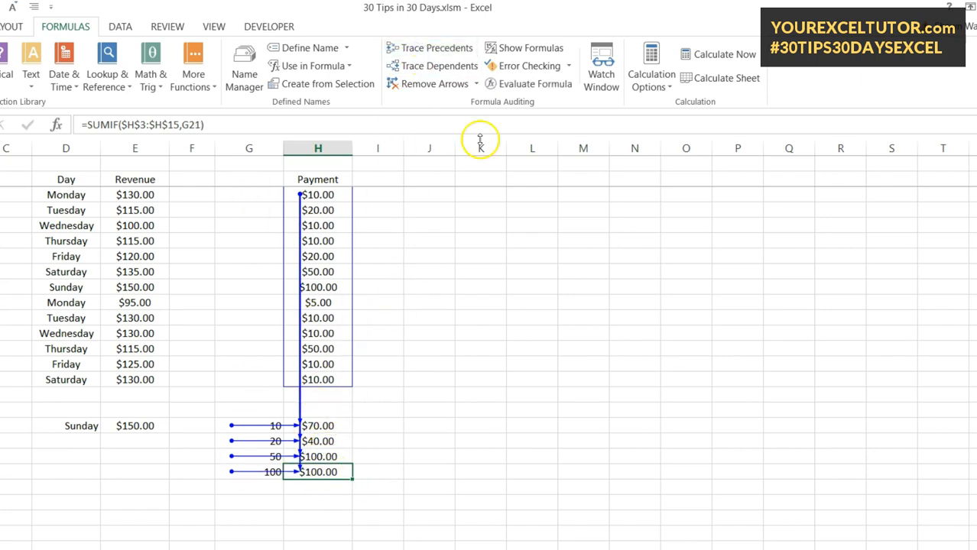
{"action": "left_click", "coordinate": [418, 85]}
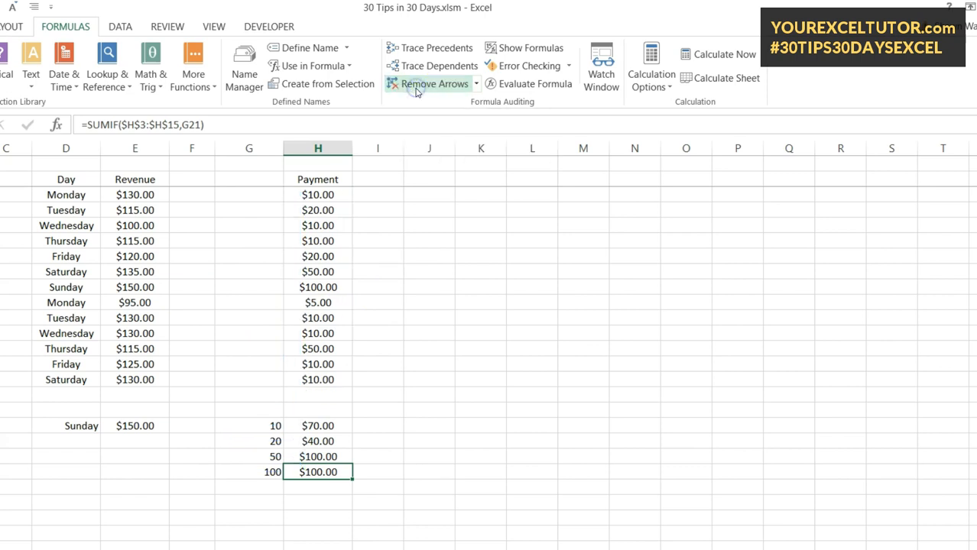
Trace the dependents of H18 and of the first payment in H3, and remove the arrows
{"action": "left_click", "coordinate": [329, 468]}
{"action": "left_click", "coordinate": [327, 427]}
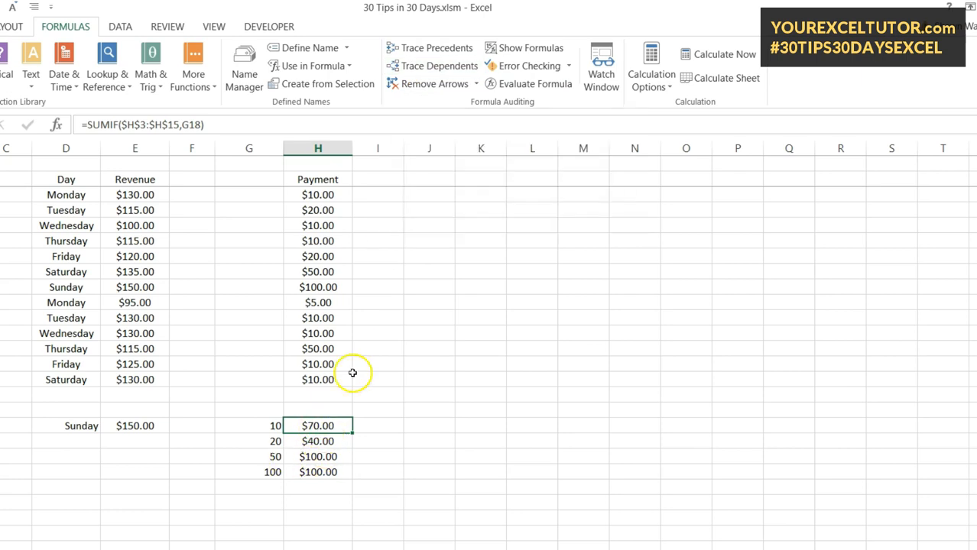
{"action": "left_click", "coordinate": [421, 66]}
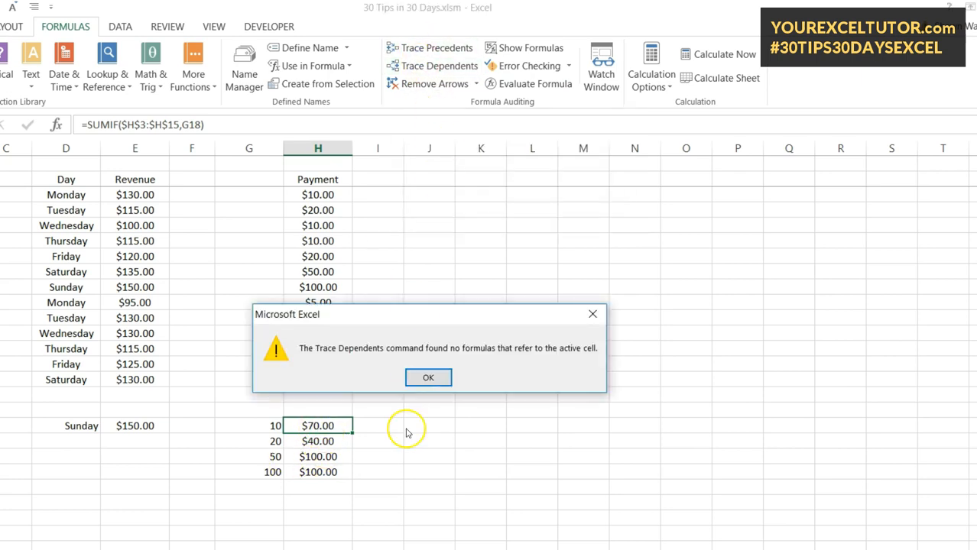
{"action": "left_click", "coordinate": [421, 375]}
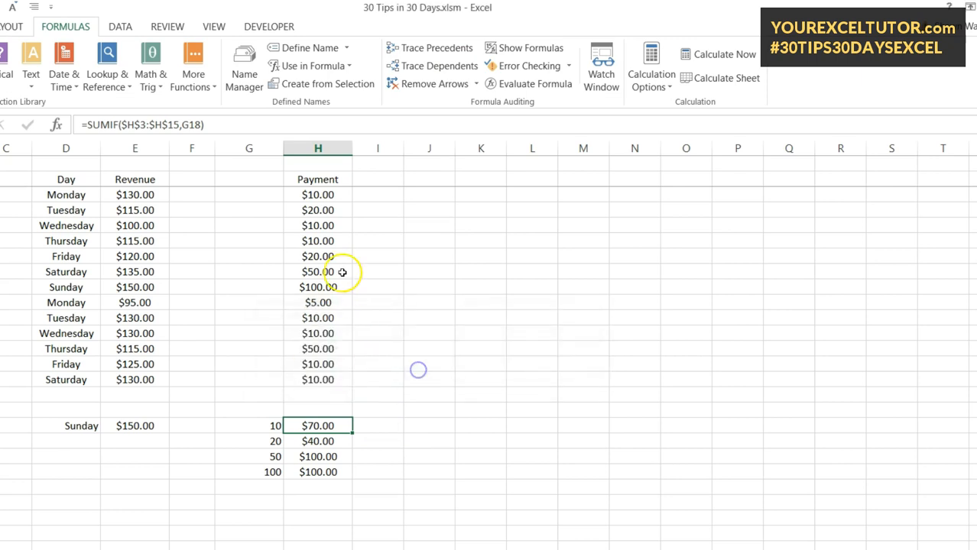
{"action": "left_click", "coordinate": [317, 193]}
{"action": "left_click", "coordinate": [434, 67]}
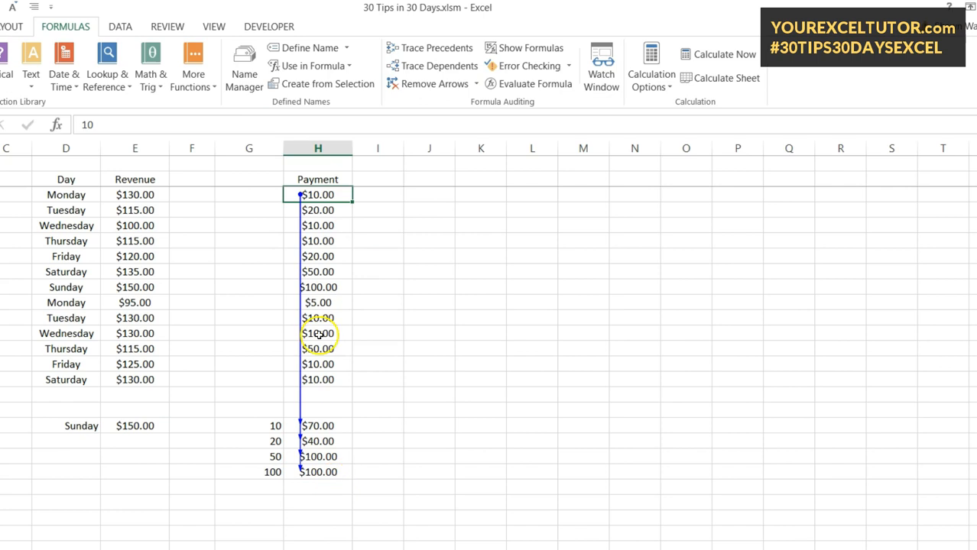
{"action": "left_click", "coordinate": [417, 83]}
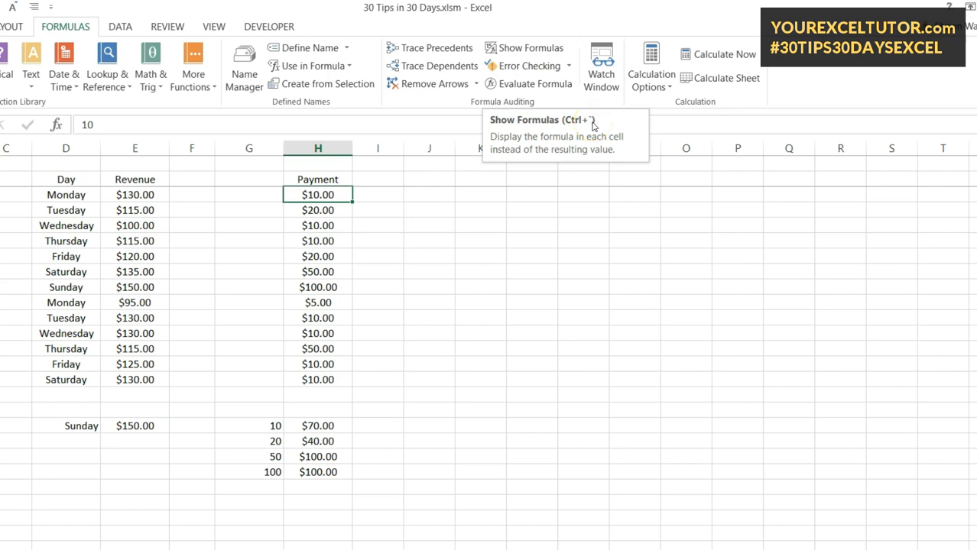
Display formulas instead of values in the sheet and examine the ranges used by the Sunday revenue SUMIF in E18
{"action": "left_click", "coordinate": [522, 49]}
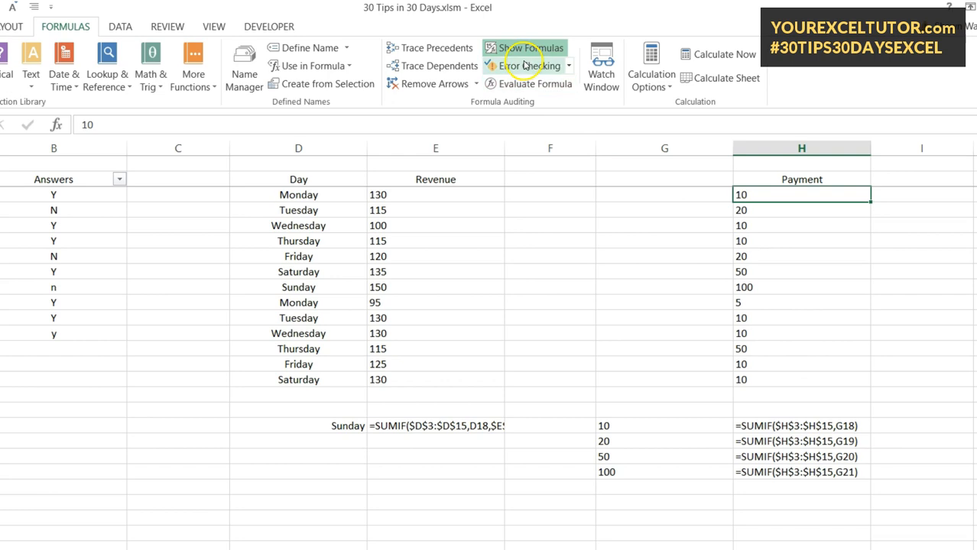
{"action": "double_click", "coordinate": [462, 425]}
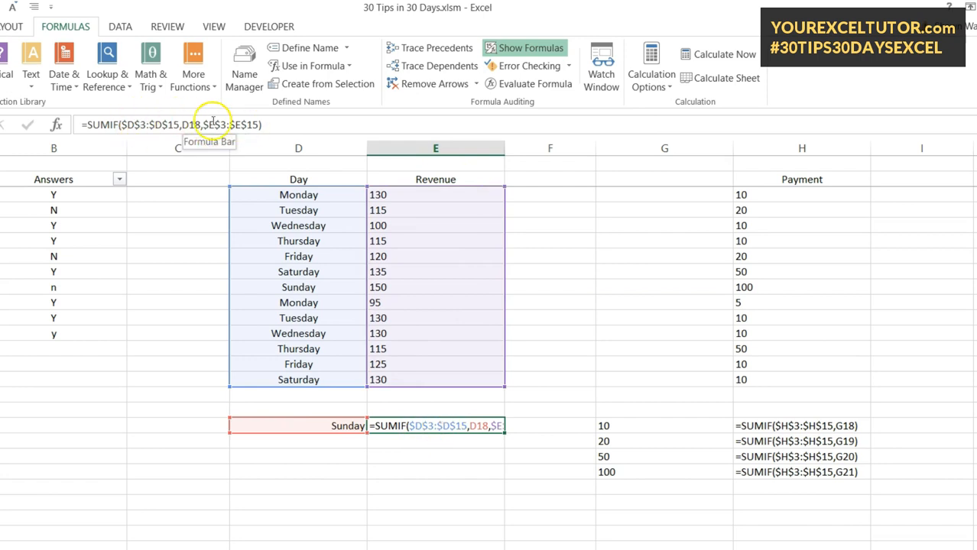
{"action": "left_click", "coordinate": [528, 47]}
{"action": "left_click", "coordinate": [528, 47]}
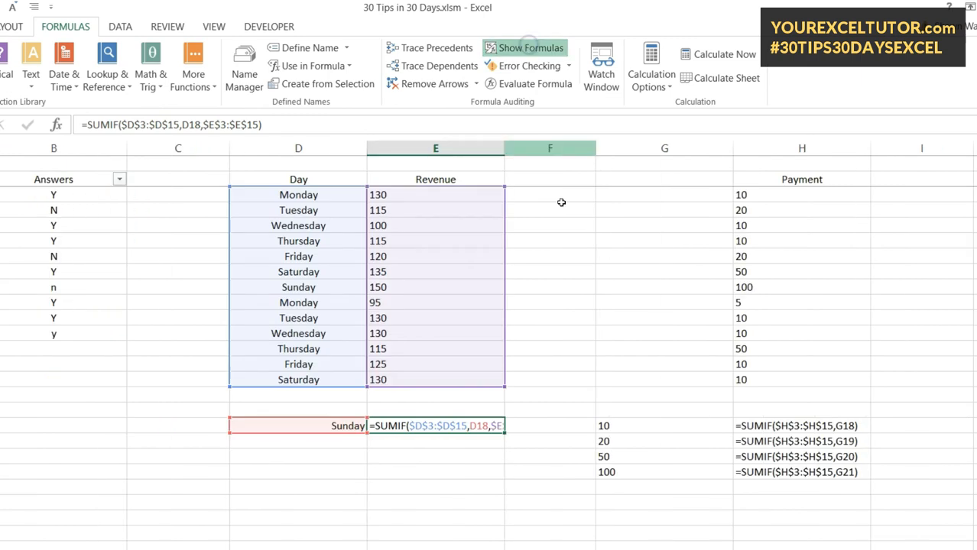
Examine the cell references of the payment SUMIF formulas in H18:H21, and switch the sheet back to showing values
{"action": "double_click", "coordinate": [804, 428]}
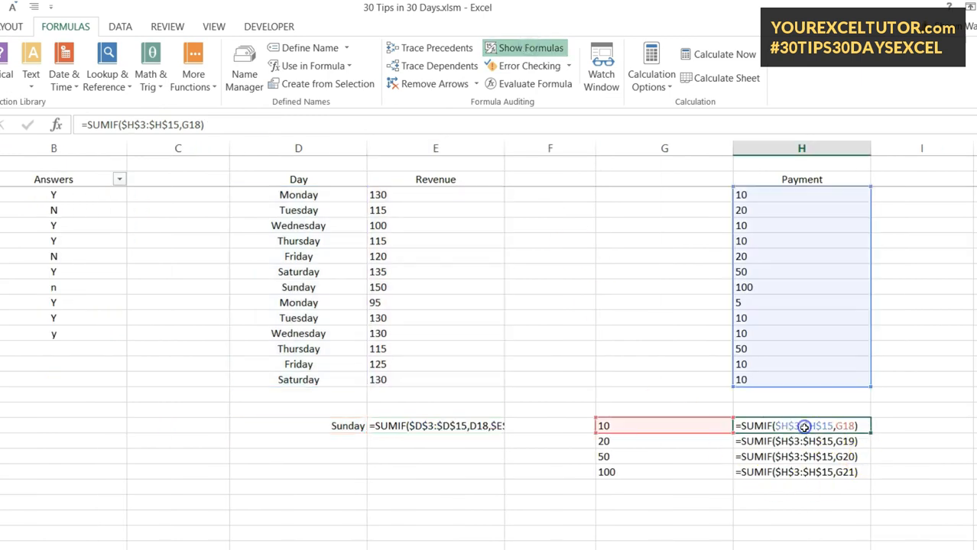
{"action": "double_click", "coordinate": [787, 441]}
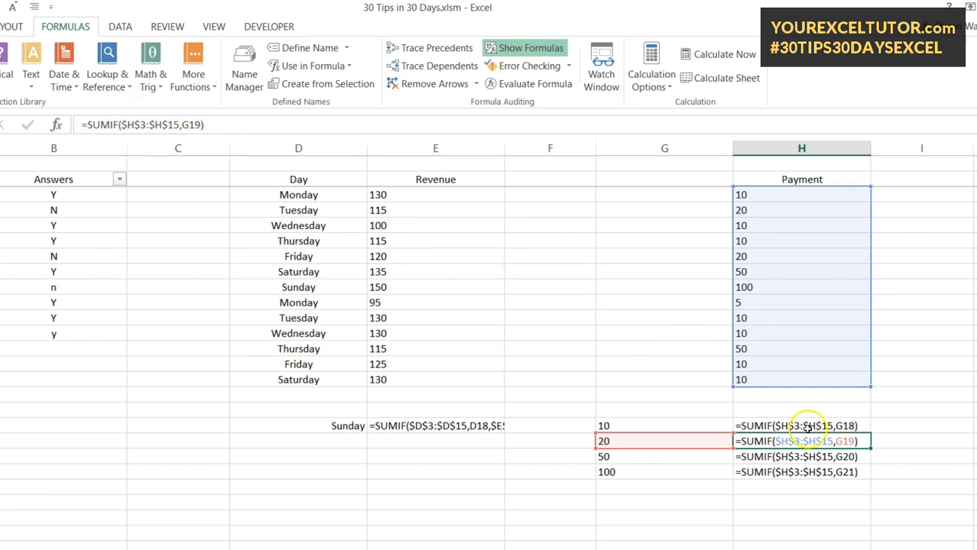
{"action": "double_click", "coordinate": [779, 457]}
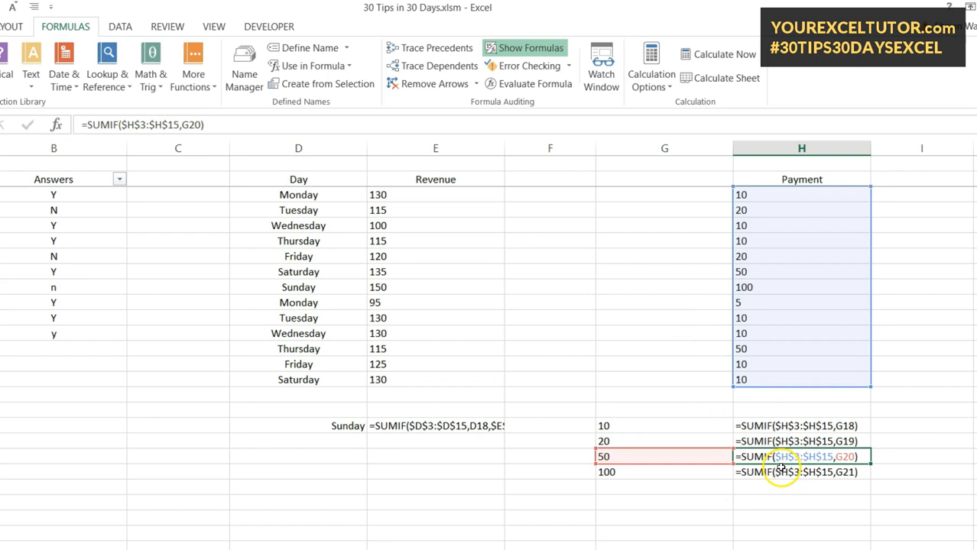
{"action": "double_click", "coordinate": [780, 468]}
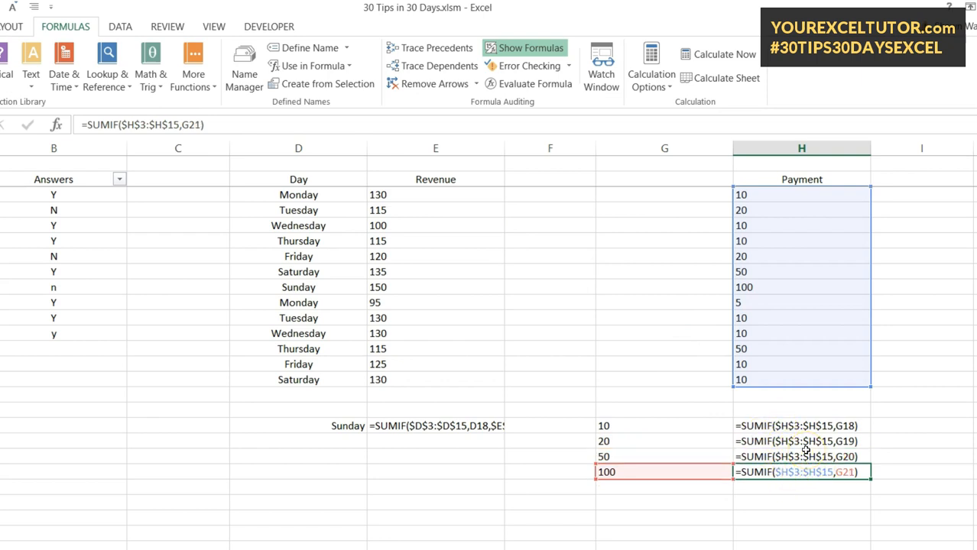
{"action": "left_click", "coordinate": [533, 48]}
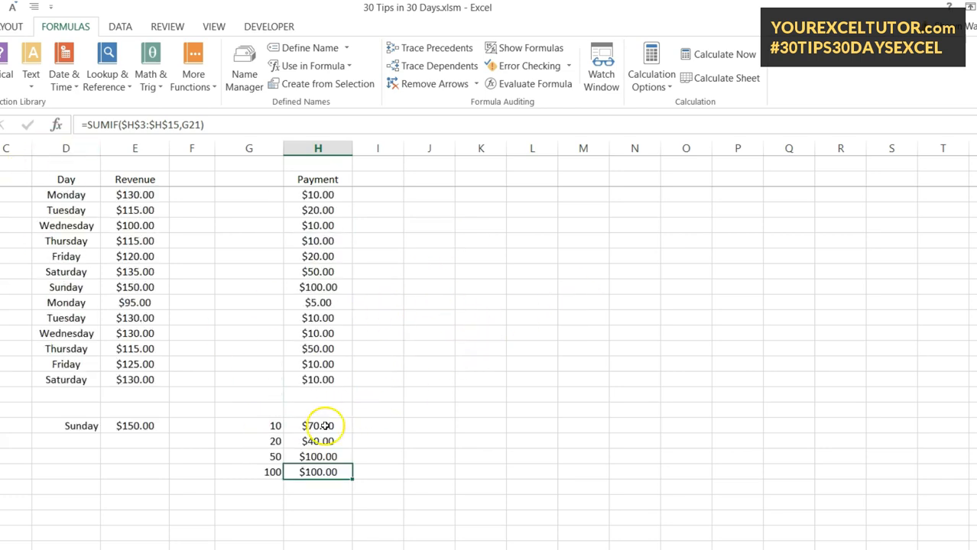
Delete the existing watch from the Watch Window and add a new watch on the payment total in H18
{"action": "left_click", "coordinate": [330, 425]}
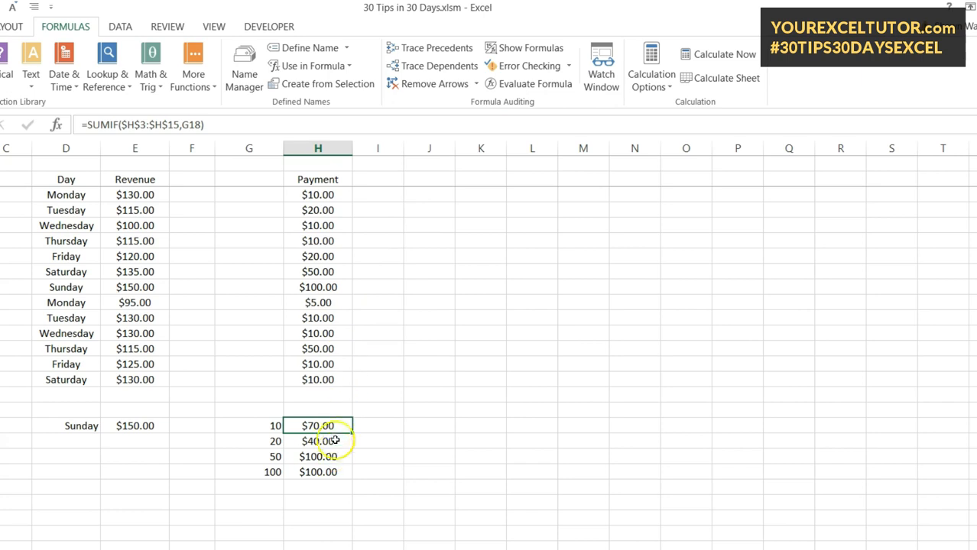
{"action": "left_click", "coordinate": [603, 80]}
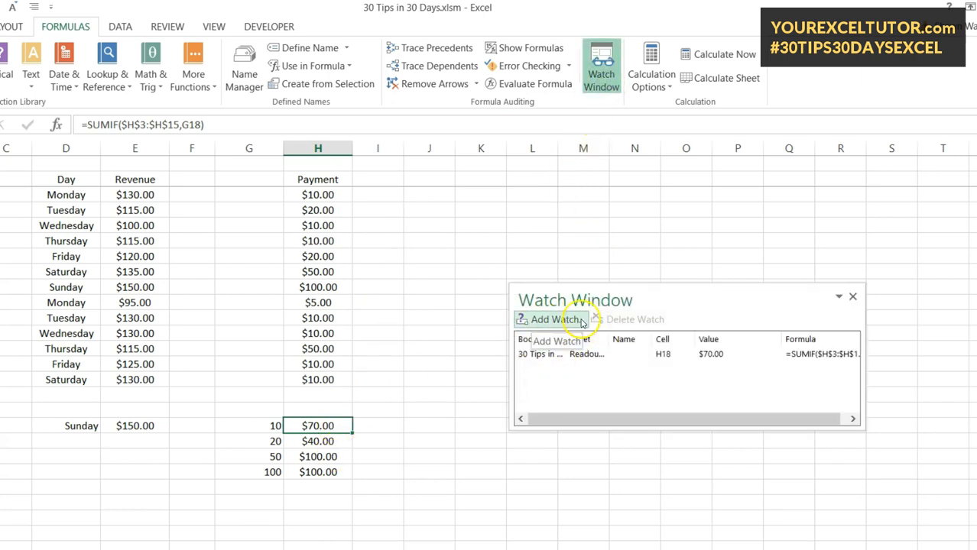
{"action": "left_click", "coordinate": [534, 358]}
{"action": "left_click", "coordinate": [628, 320]}
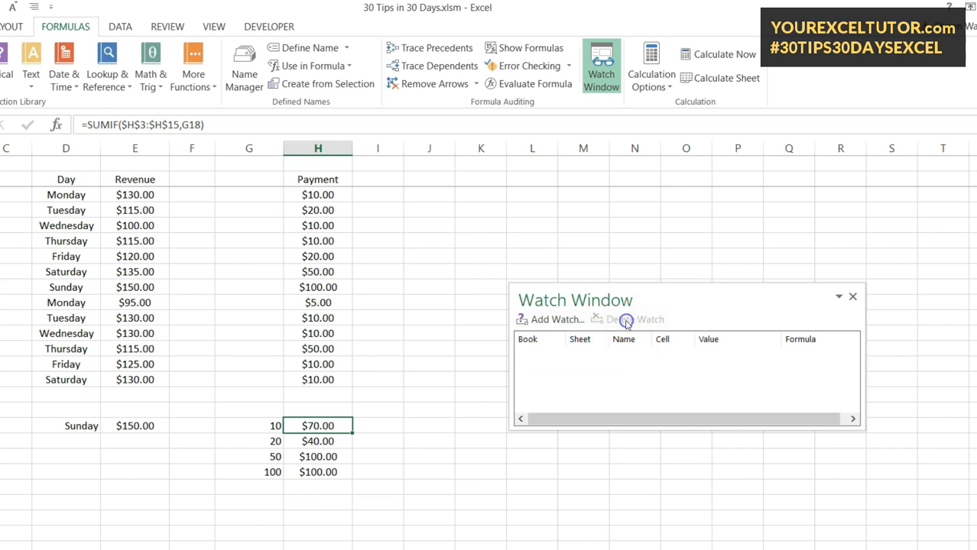
{"action": "left_click", "coordinate": [535, 320]}
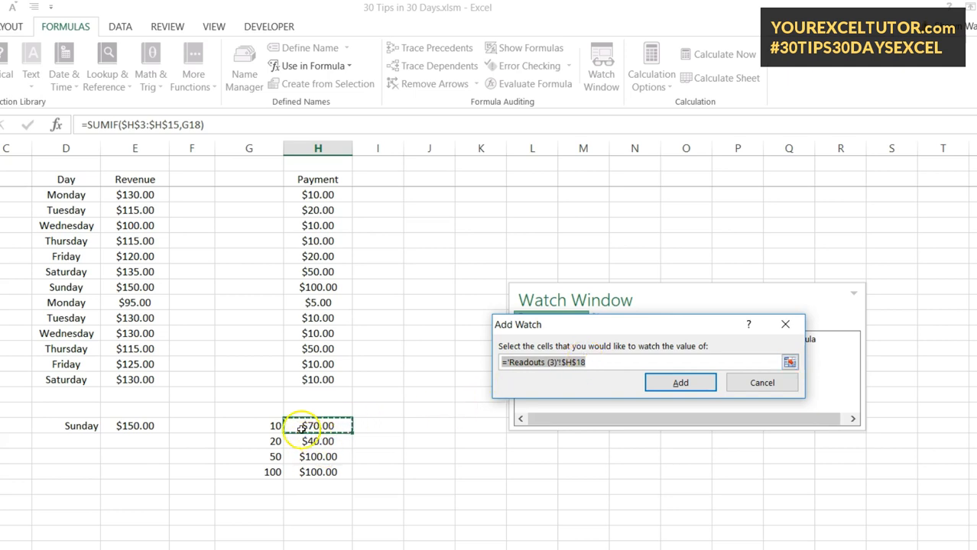
{"action": "left_click", "coordinate": [664, 384]}
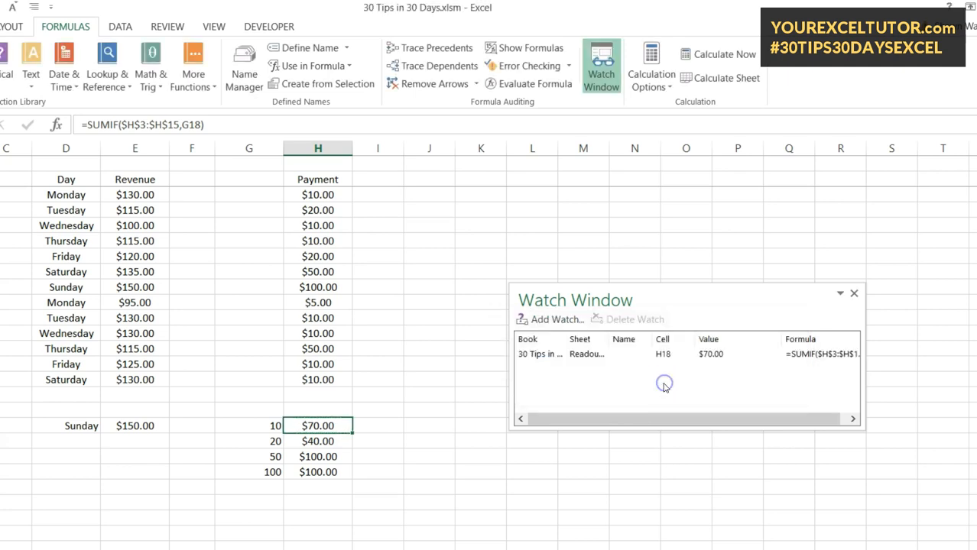
Widen the Watch Window to show the full formula and move it clear of the payment data
{"action": "left_click_drag", "start_coordinate": [676, 300], "coordinate": [201, 222]}
{"action": "left_click_drag", "start_coordinate": [392, 300], "coordinate": [562, 302]}
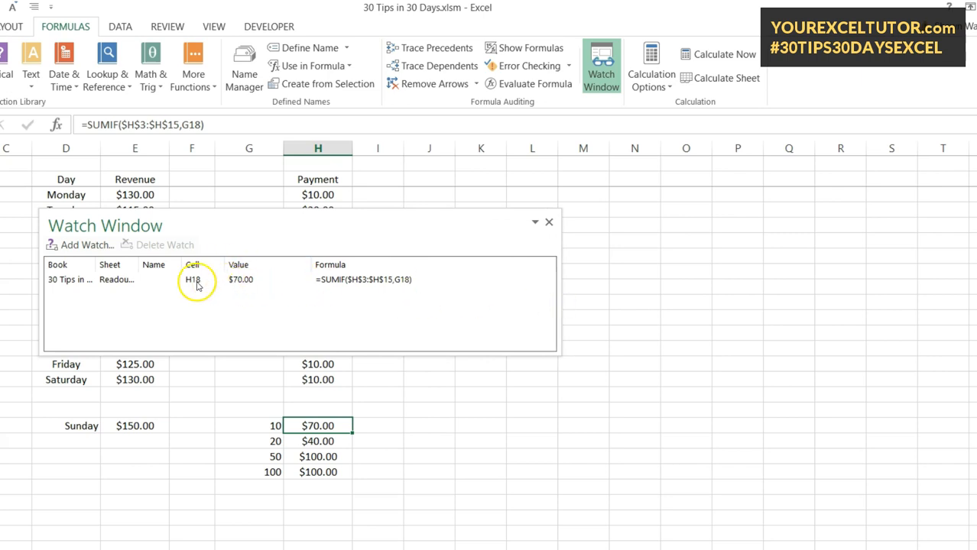
{"action": "left_click_drag", "start_coordinate": [266, 231], "coordinate": [436, 229]}
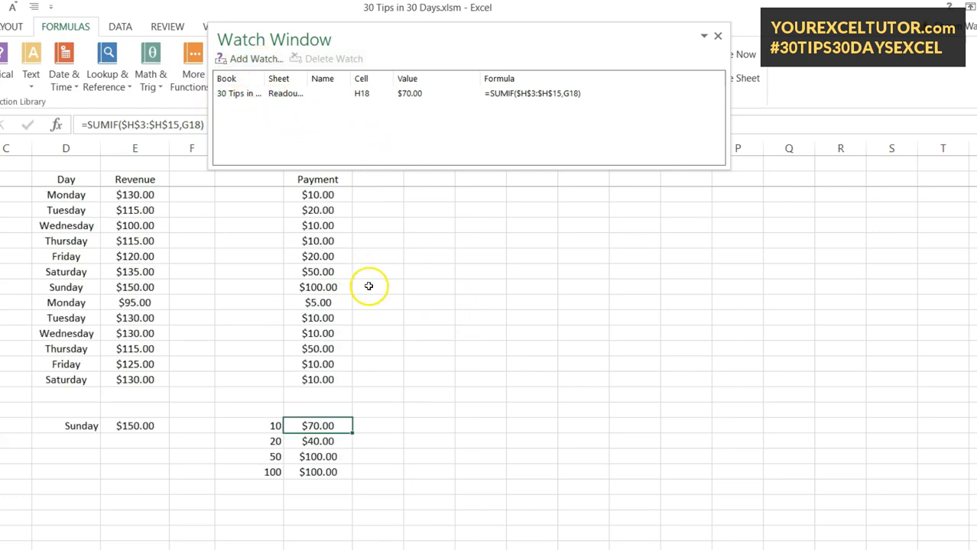
Set the second Monday's payment in H10 to 10
{"action": "left_click", "coordinate": [326, 303]}
{"action": "type", "text": "10"}
{"action": "key", "text": "Return"}
Dock the Watch Window above the formula bar, float it again over the sheet, and close it
{"action": "left_click_drag", "start_coordinate": [442, 52], "coordinate": [197, 133]}
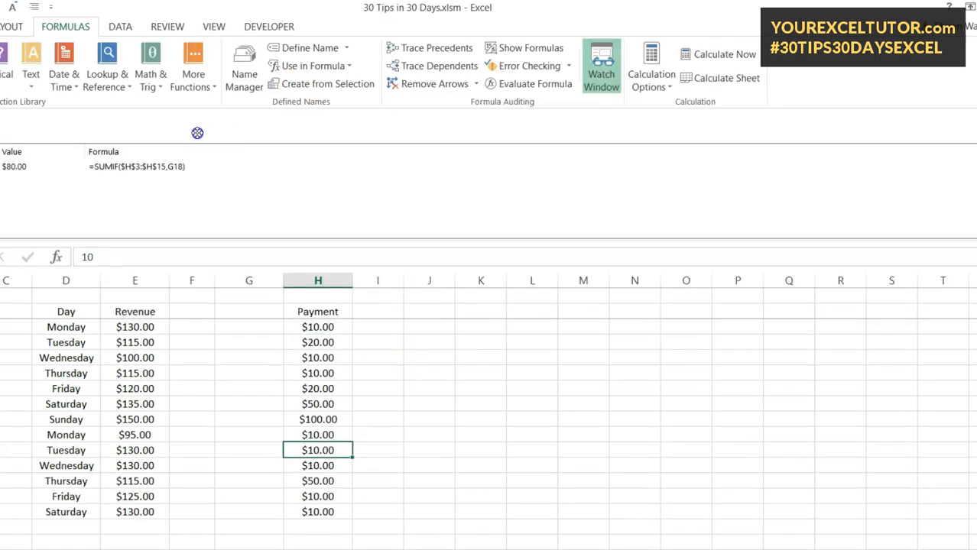
{"action": "left_click", "coordinate": [183, 126]}
{"action": "left_click_drag", "start_coordinate": [2, 129], "coordinate": [76, 194]}
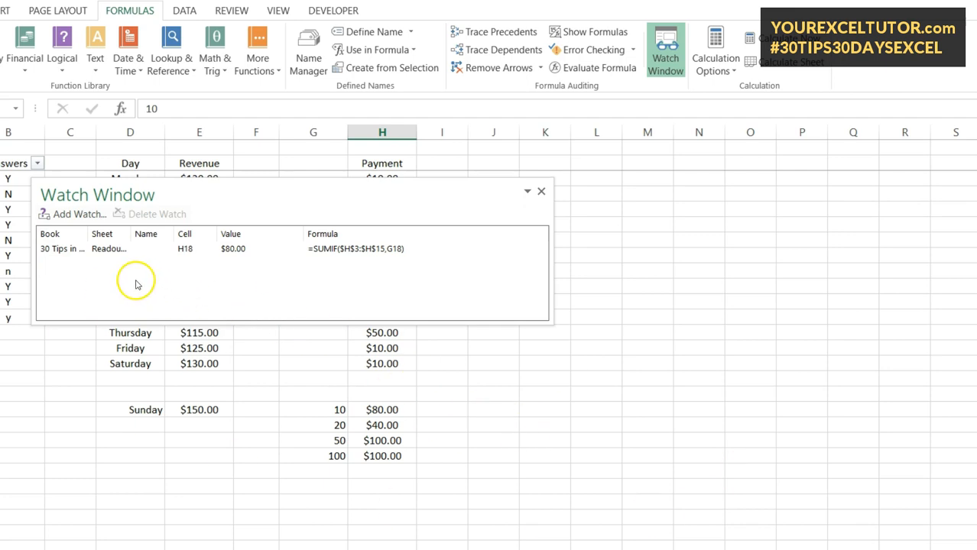
{"action": "left_click", "coordinate": [541, 191]}
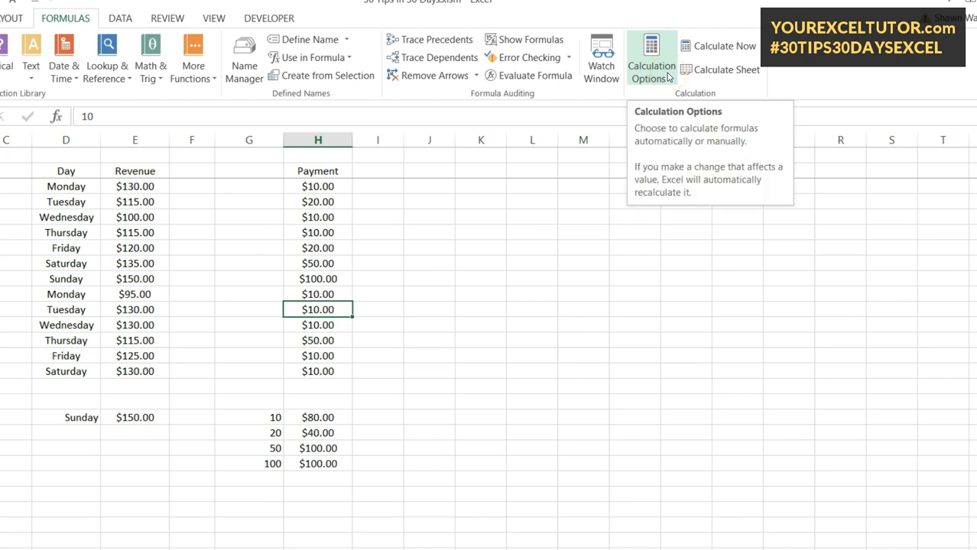
Keep the calculation mode on Automatic and set the second Tuesday's payment in H11 to 5
{"action": "left_click", "coordinate": [668, 76]}
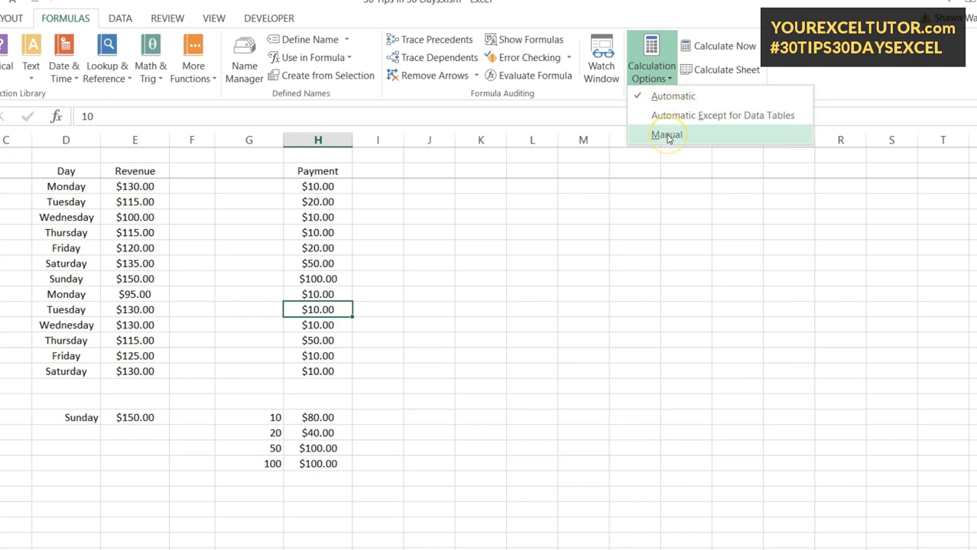
{"action": "left_click", "coordinate": [685, 103]}
{"action": "left_click", "coordinate": [616, 246]}
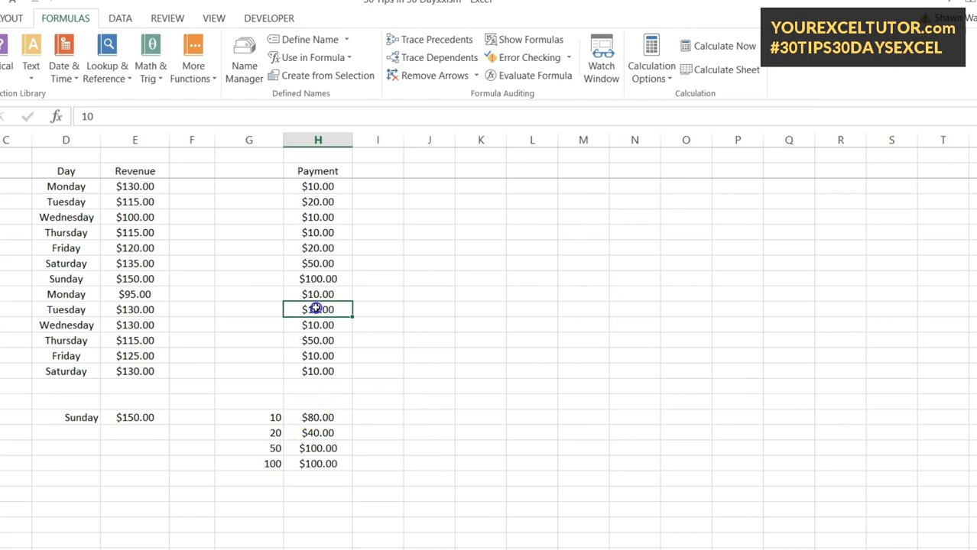
{"action": "type", "text": "5"}
{"action": "key", "text": "Return"}
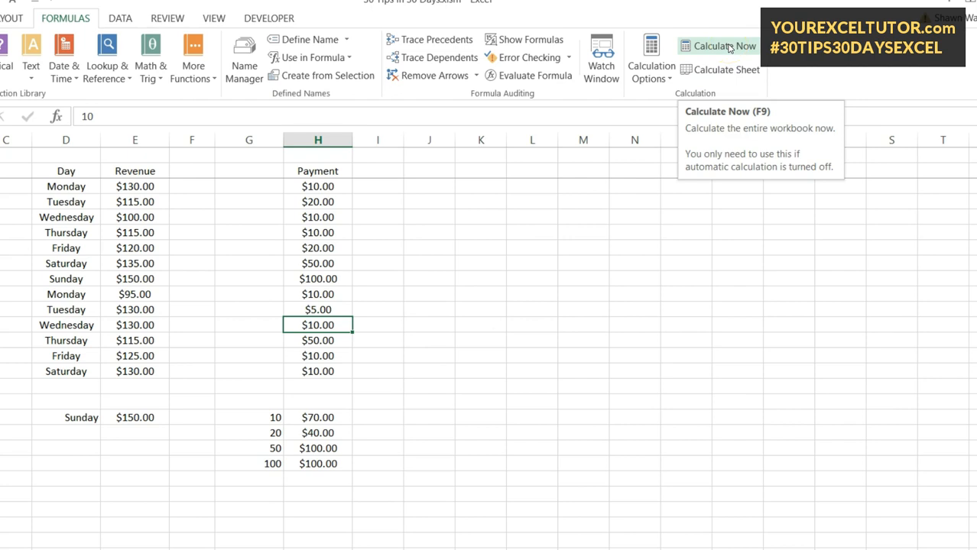
Open the workbook's calculation options
{"action": "left_click", "coordinate": [650, 77]}
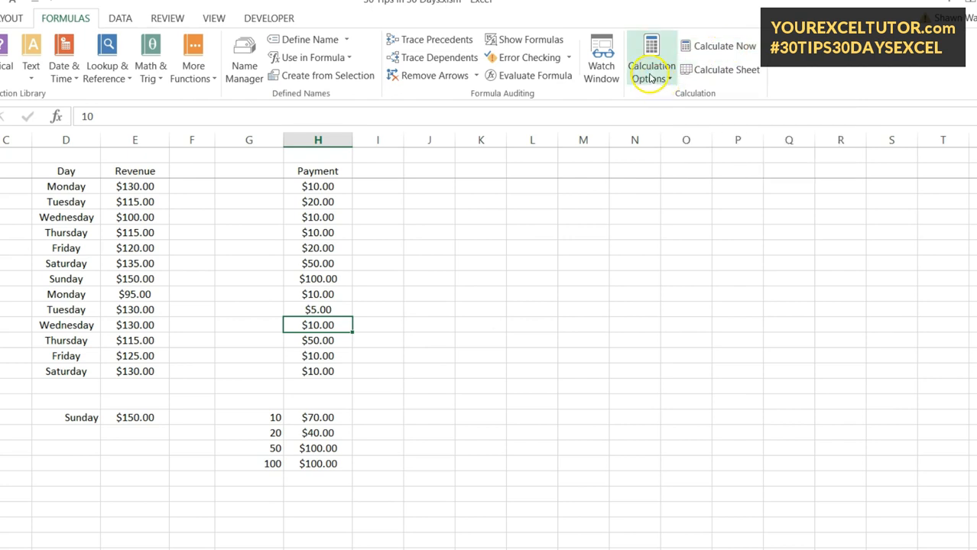